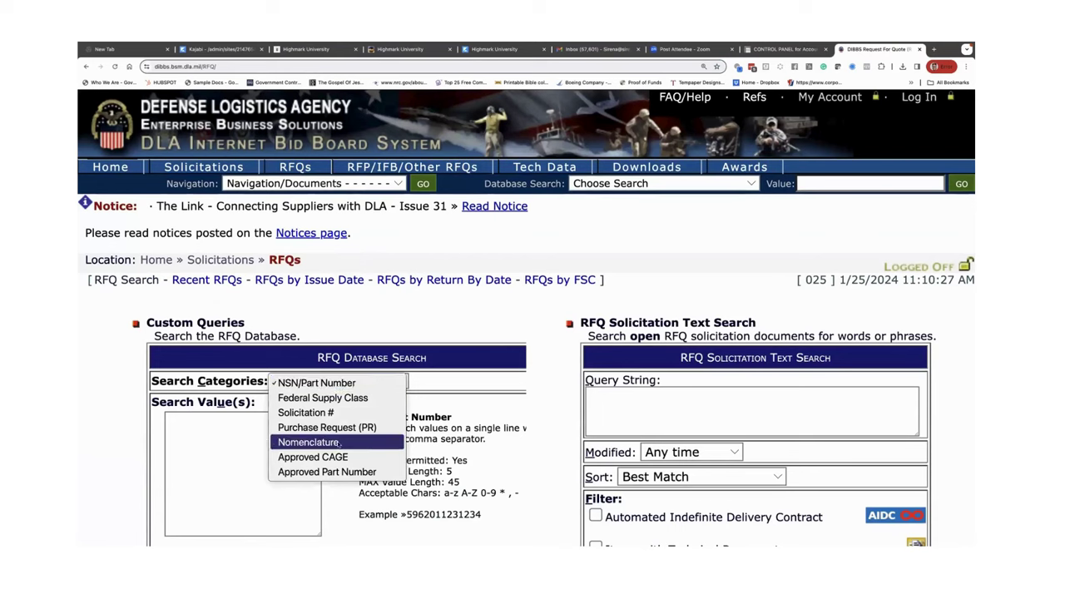
Search open RFQs by Federal Supply Class for classes 6510 and 6512.
left_click(323, 397)
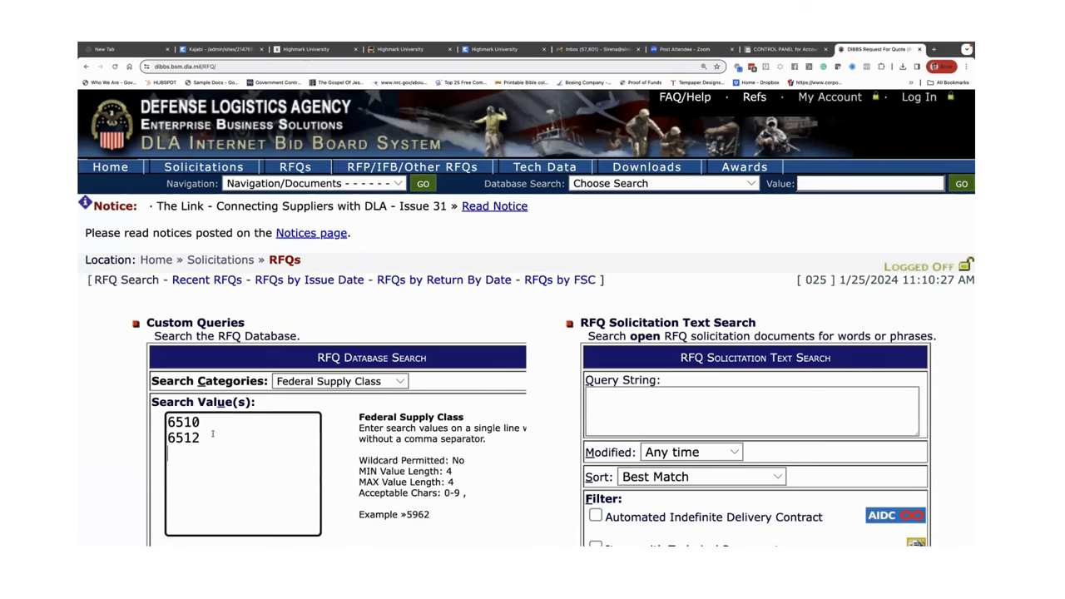
scroll(242, 432, "down", 3)
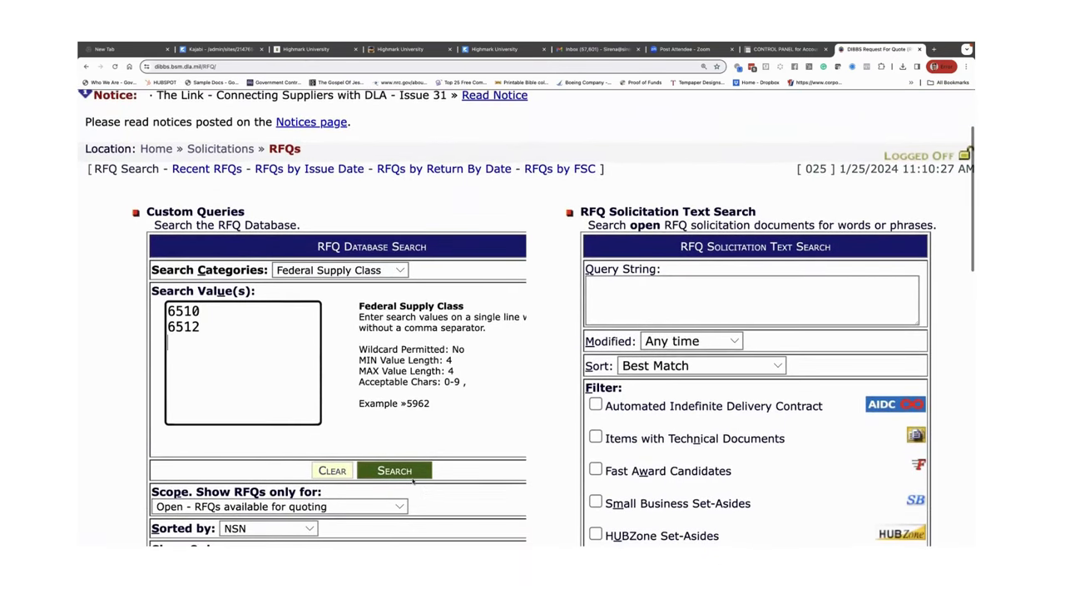
left_click(411, 476)
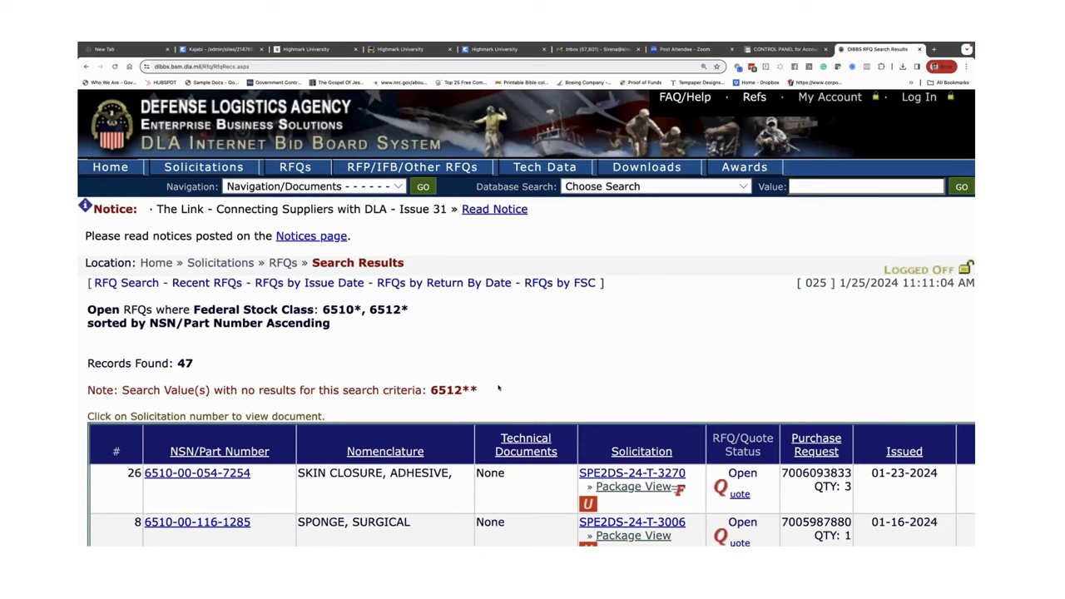
scroll(498, 389, "down", 5)
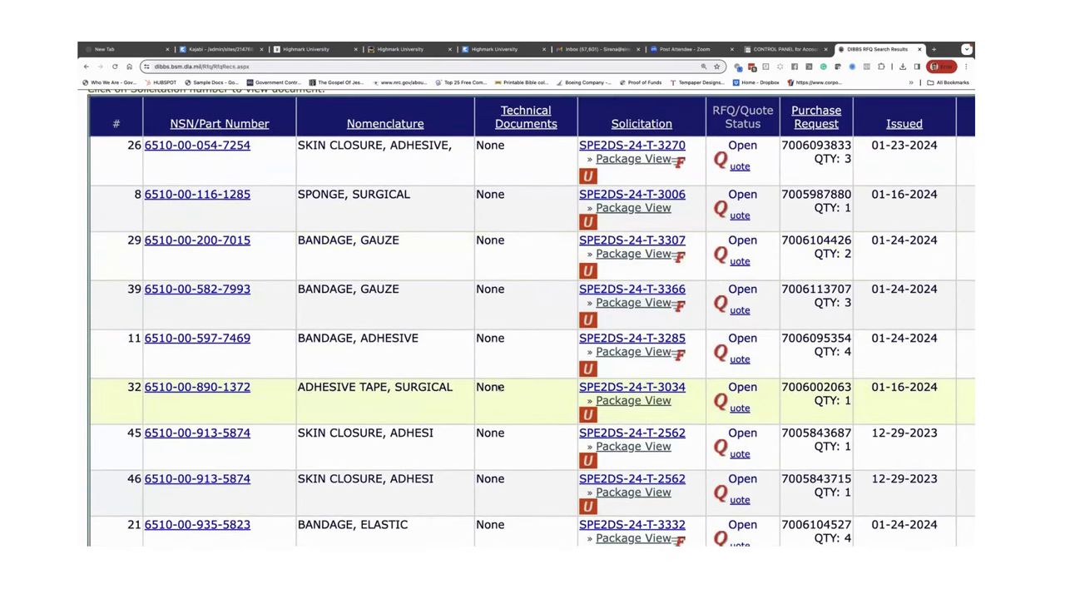
scroll(499, 389, "down", 5)
scroll(498, 389, "down", 13)
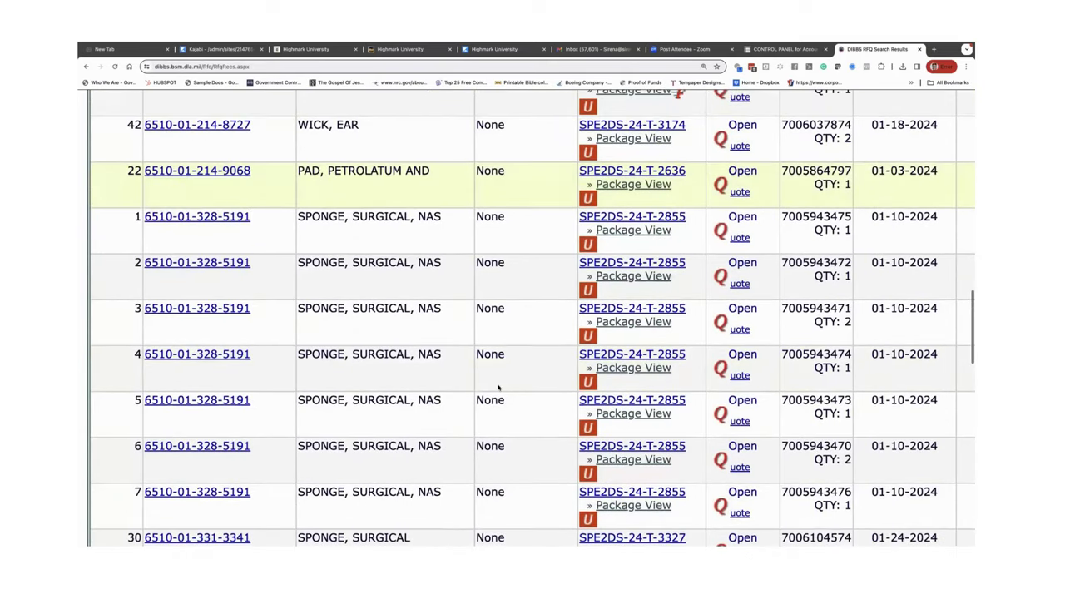
scroll(499, 389, "down", 8)
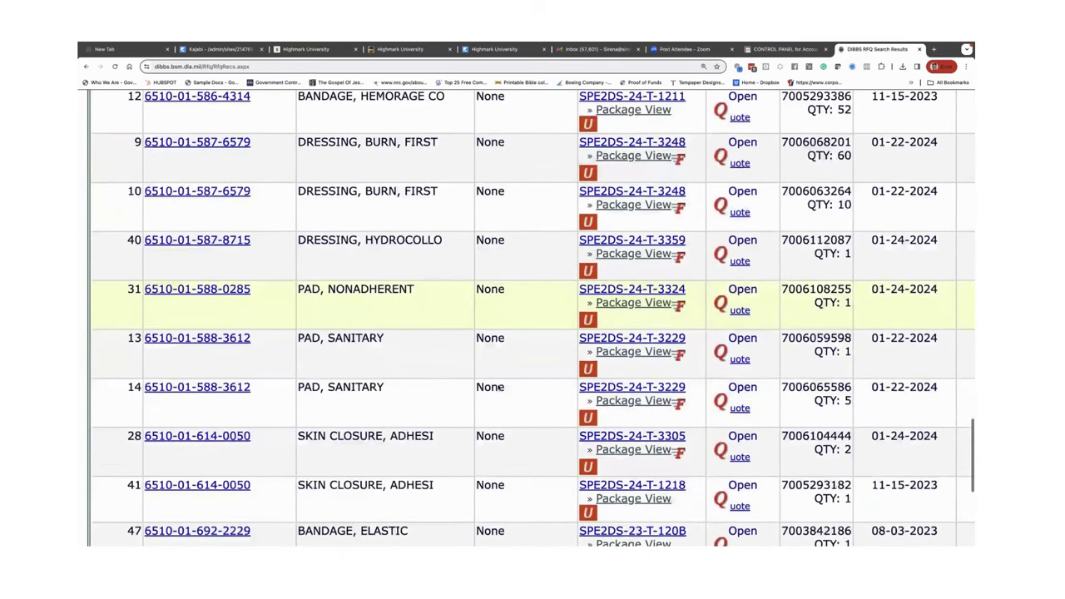
scroll(500, 389, "up", 17)
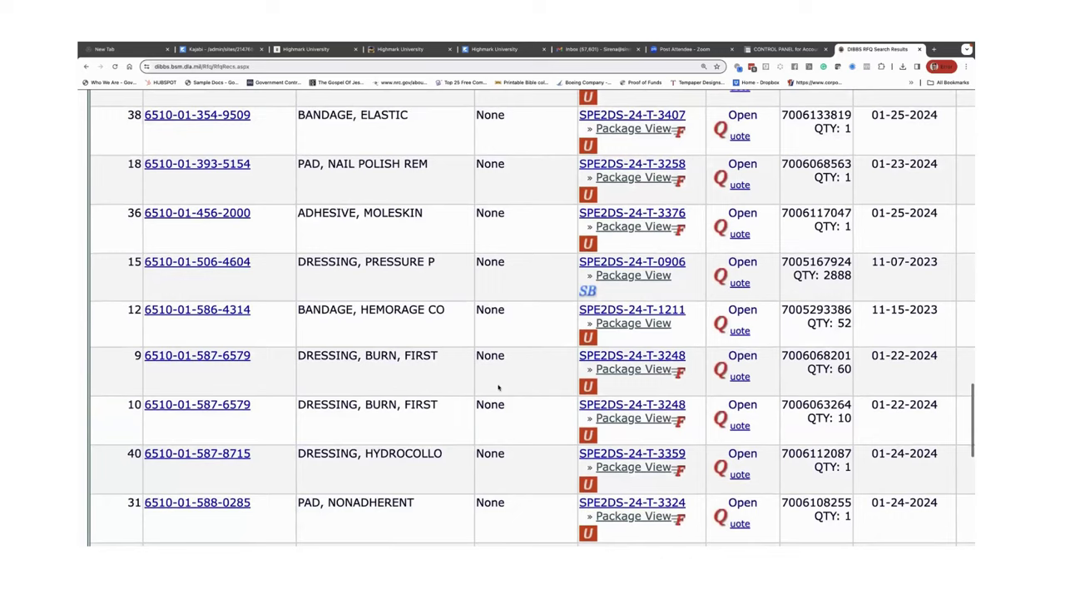
scroll(500, 389, "up", 10)
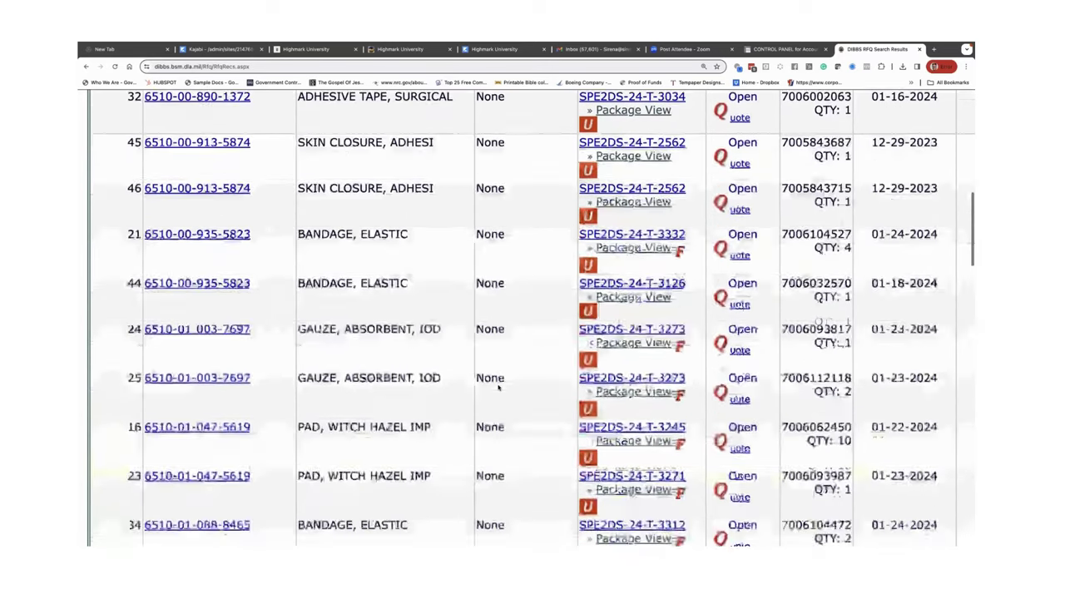
scroll(499, 388, "up", 3)
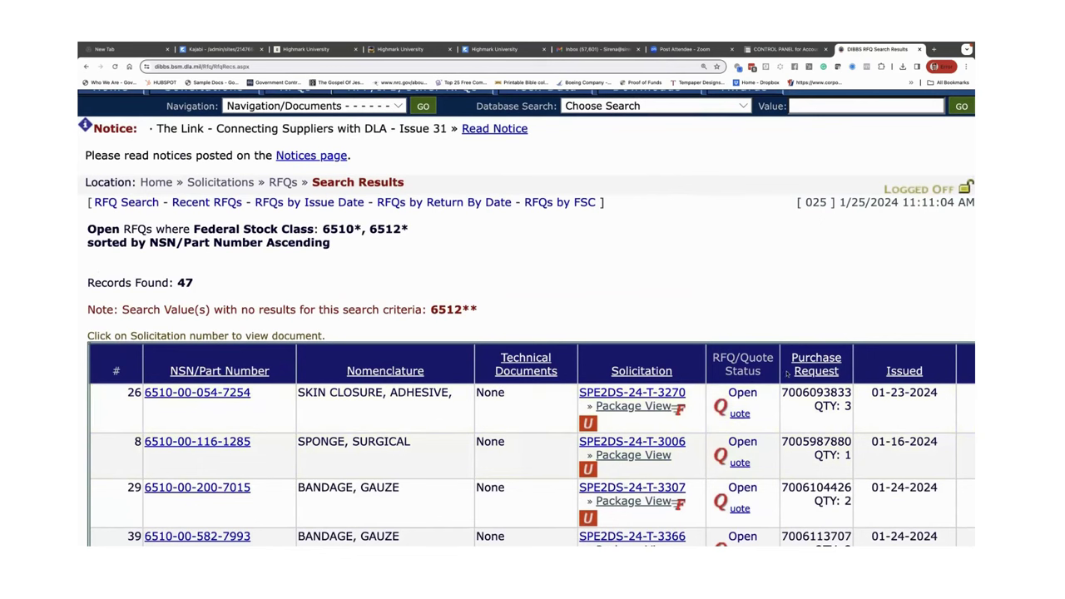
scroll(787, 375, "right", 3)
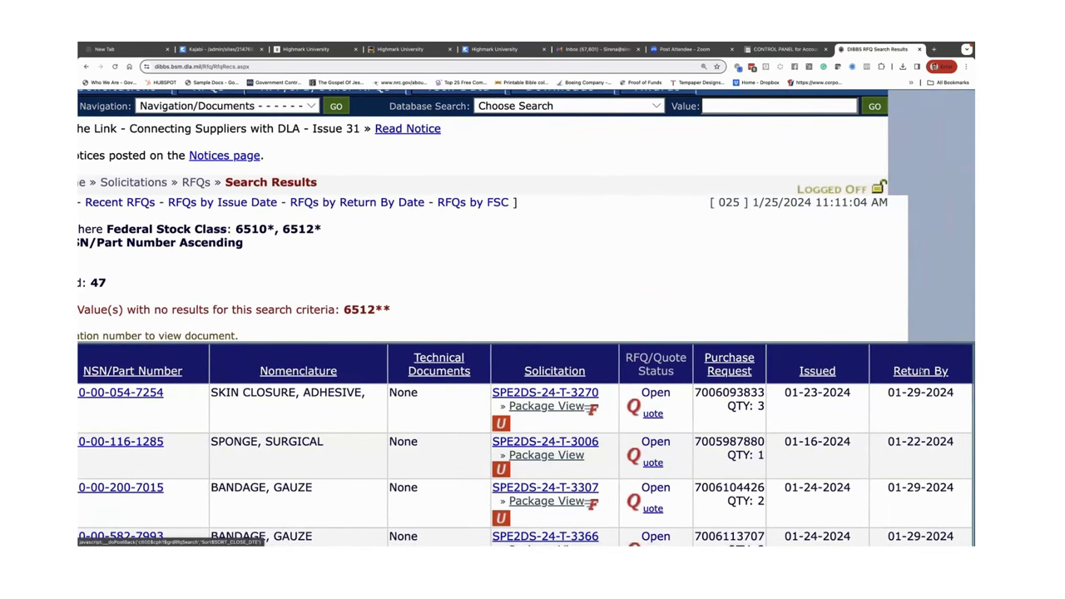
Sort the open RFQ results by Return By date and scan the list.
left_click(924, 372)
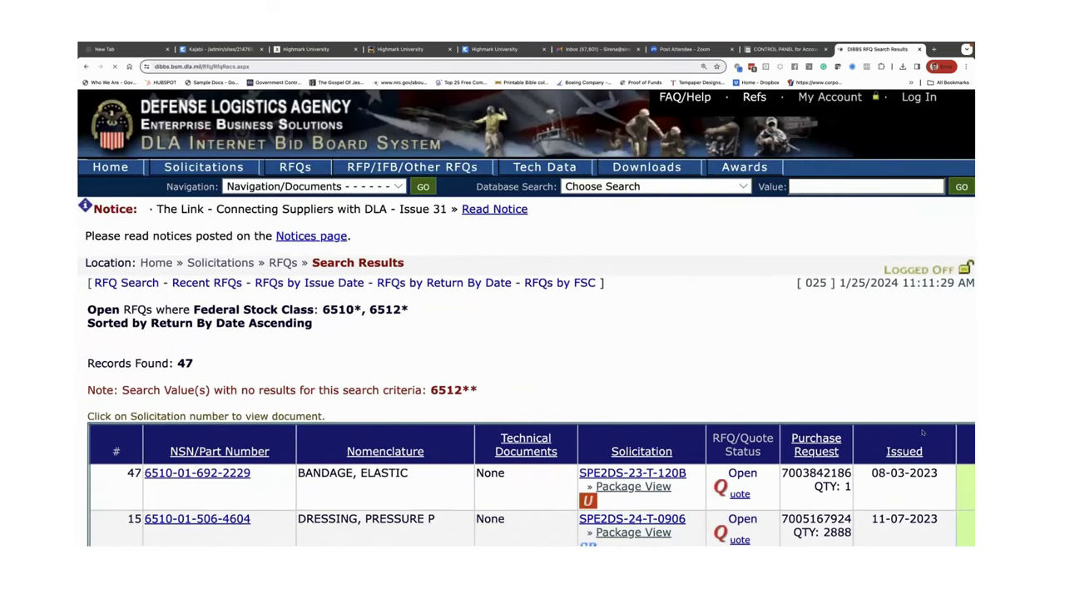
scroll(920, 437, "right", 3)
scroll(916, 441, "down", 5)
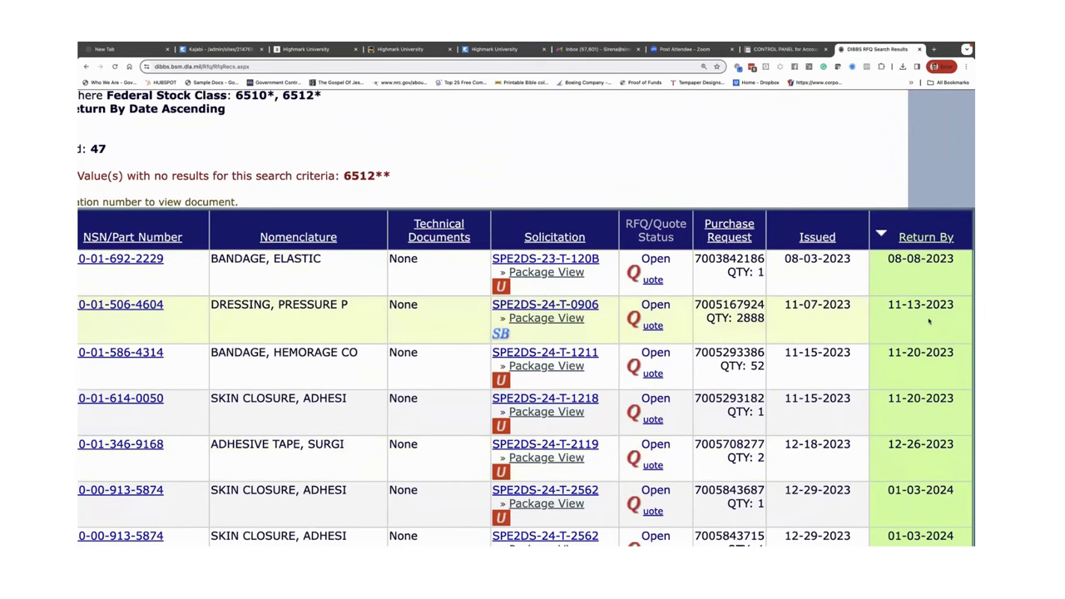
scroll(929, 321, "down", 2)
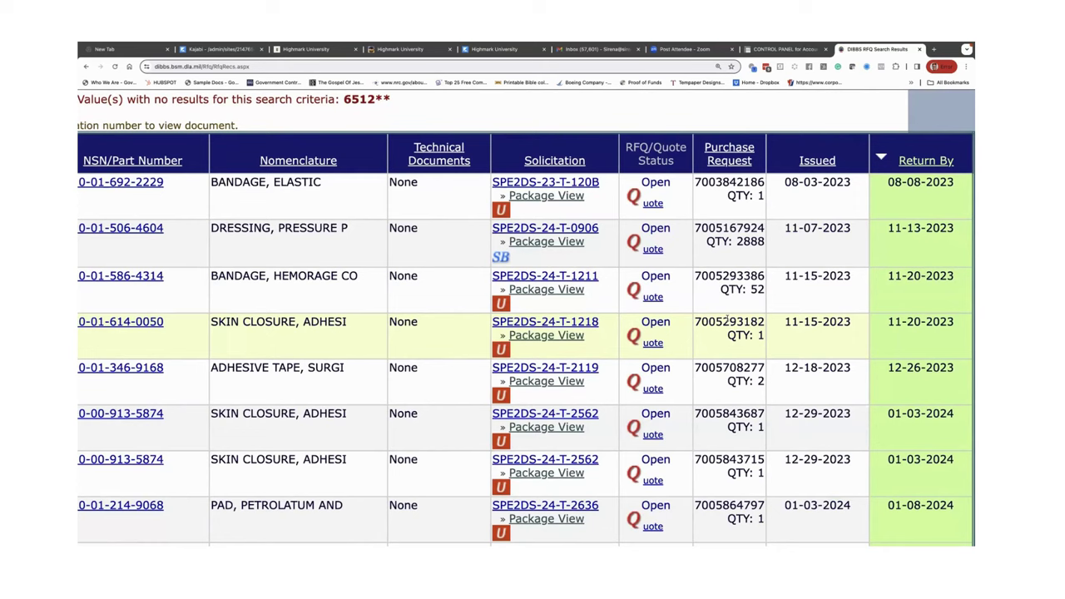
double_click(750, 242)
scroll(445, 239, "left", 2)
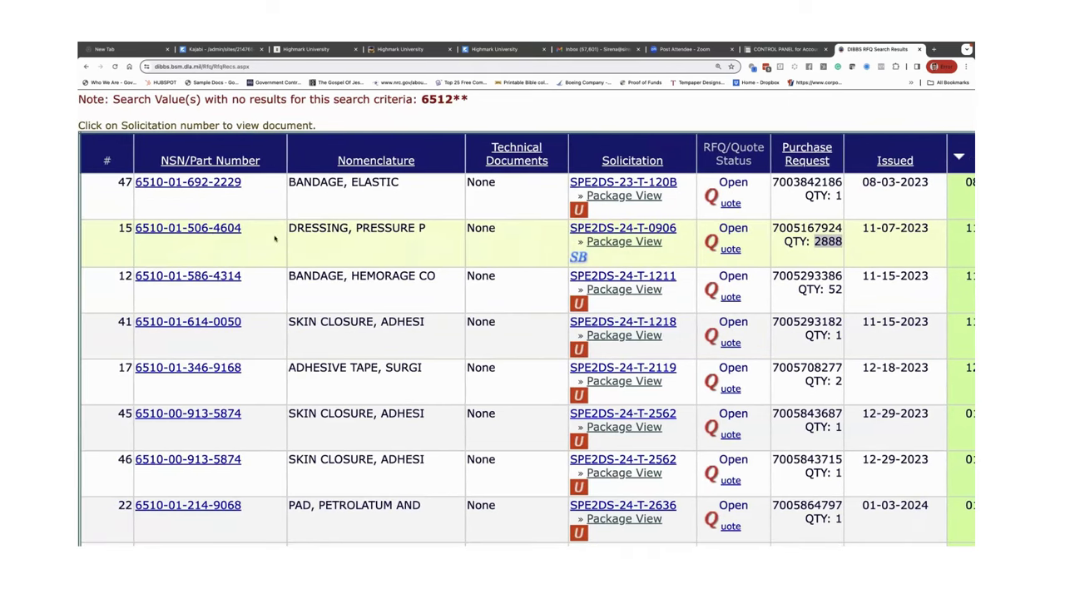
left_click(215, 234)
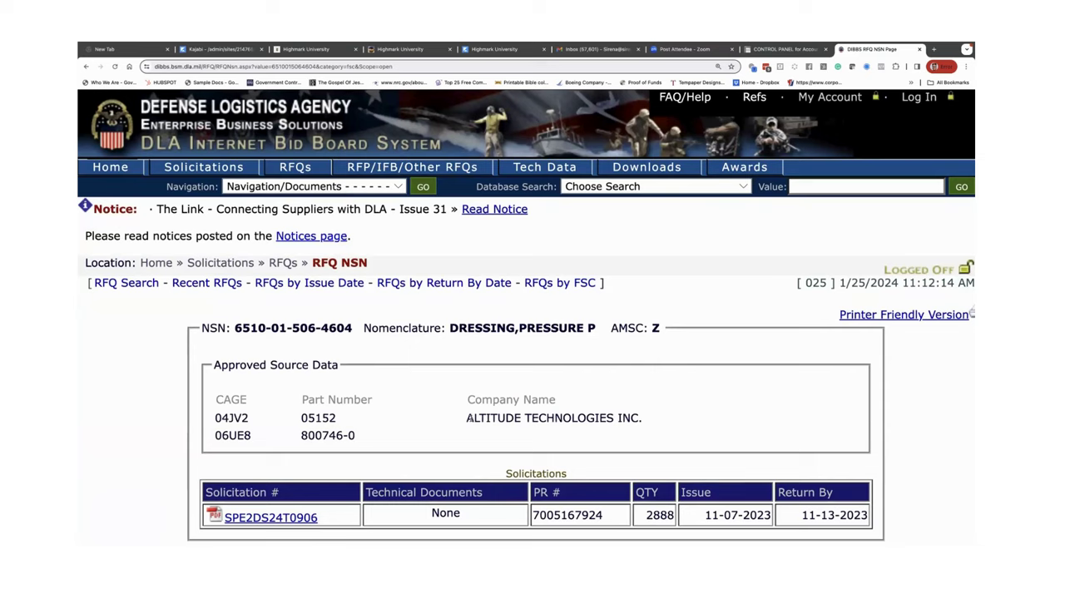
Copy the approved source CAGE code 04JV2 and go to the Awards search.
left_click_drag(464, 420, 619, 420)
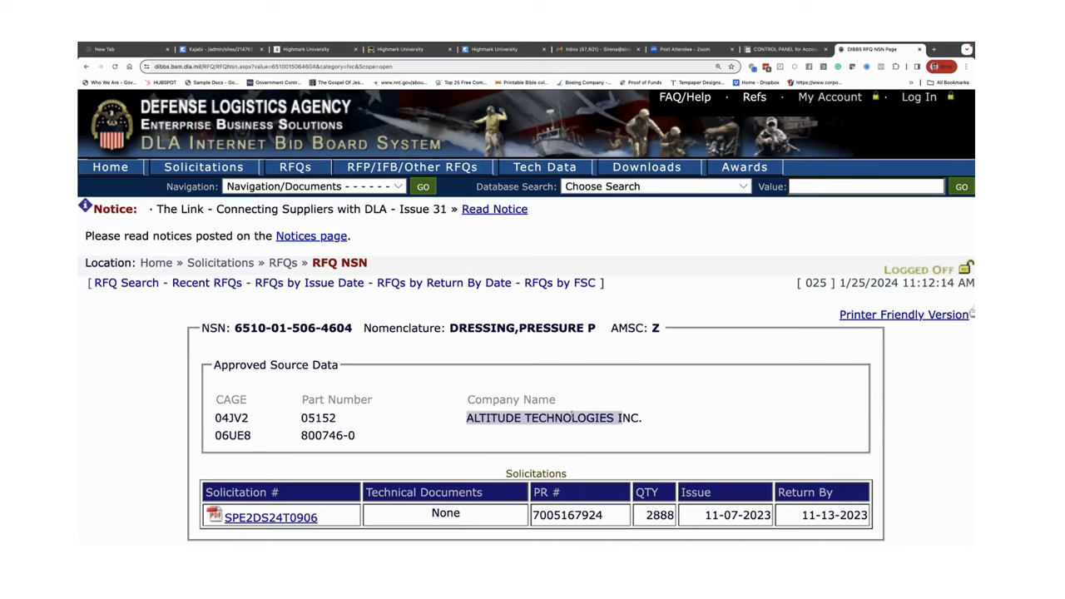
left_click(241, 418)
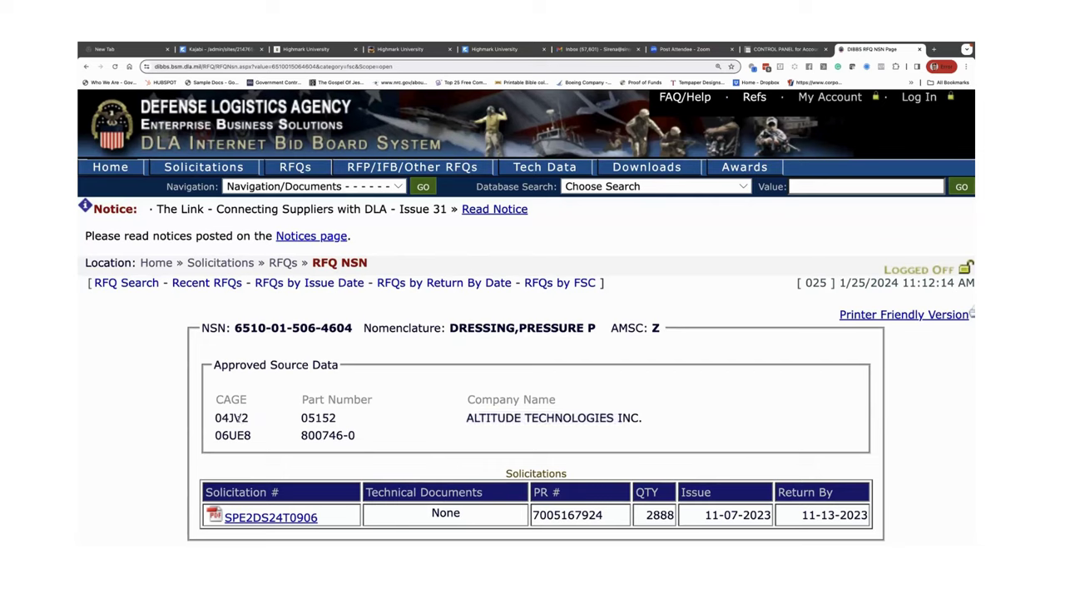
double_click(241, 419)
left_click_drag(214, 418, 245, 431)
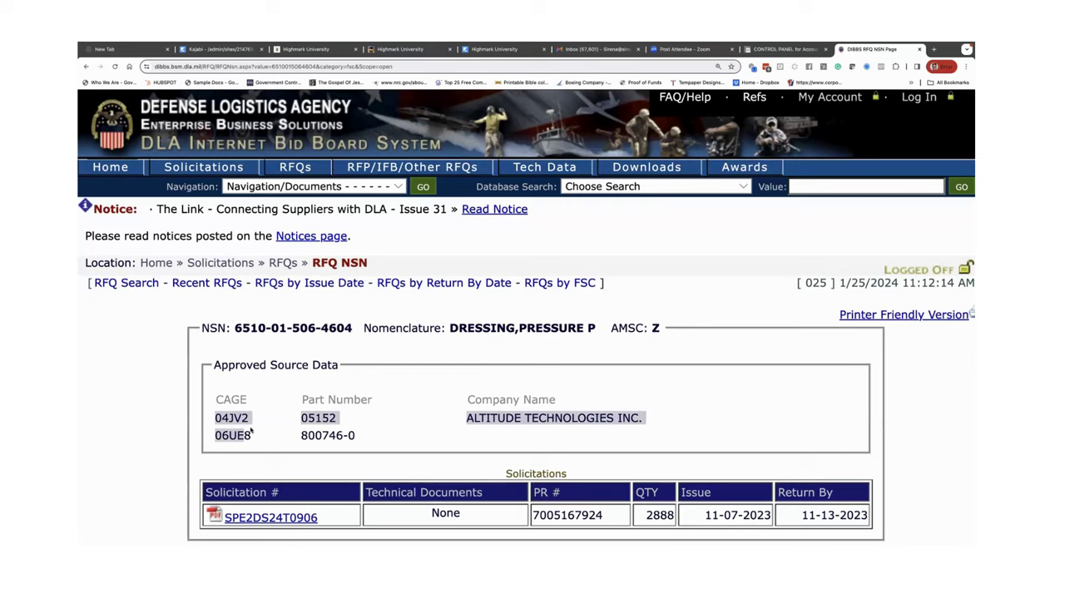
left_click(250, 428)
double_click(232, 418)
key("ctrl+c")
right_click(231, 419)
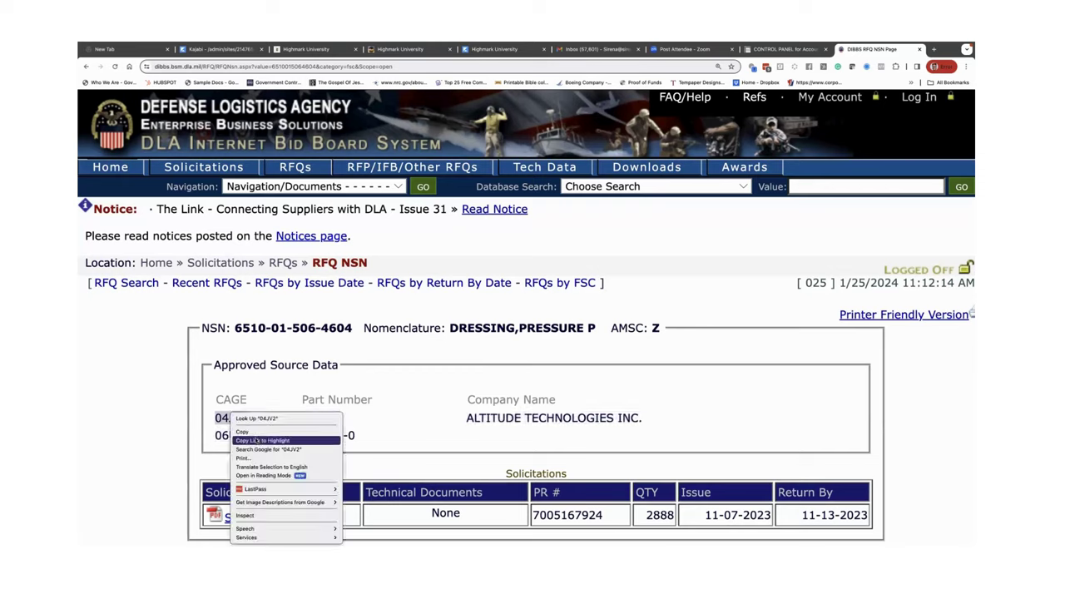
left_click(246, 432)
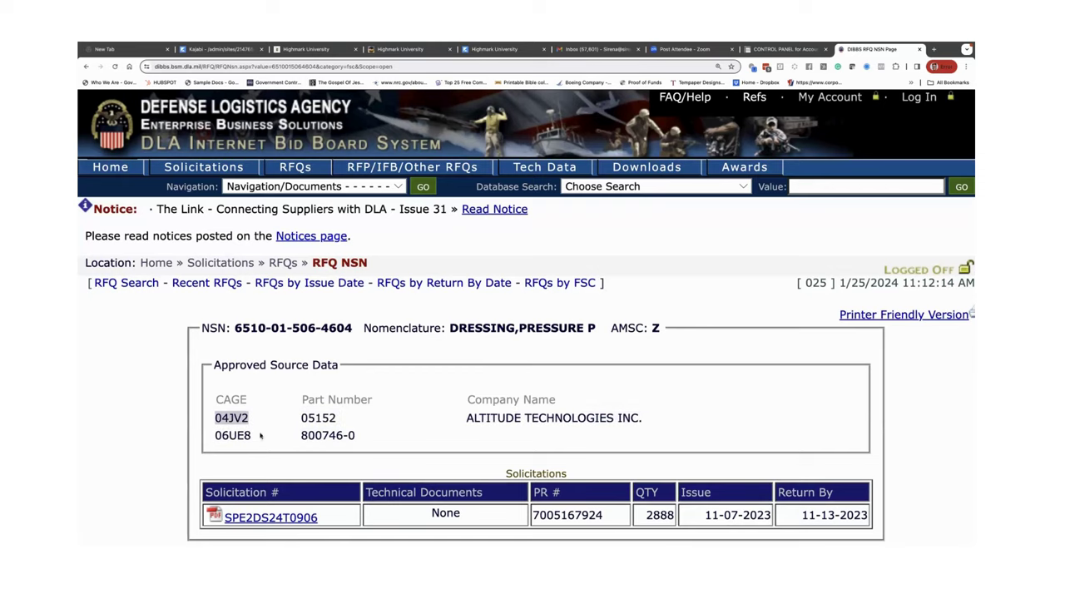
left_click(736, 169)
Search the Awards database for Awardee CAGE 04JV2.
right_click(247, 405)
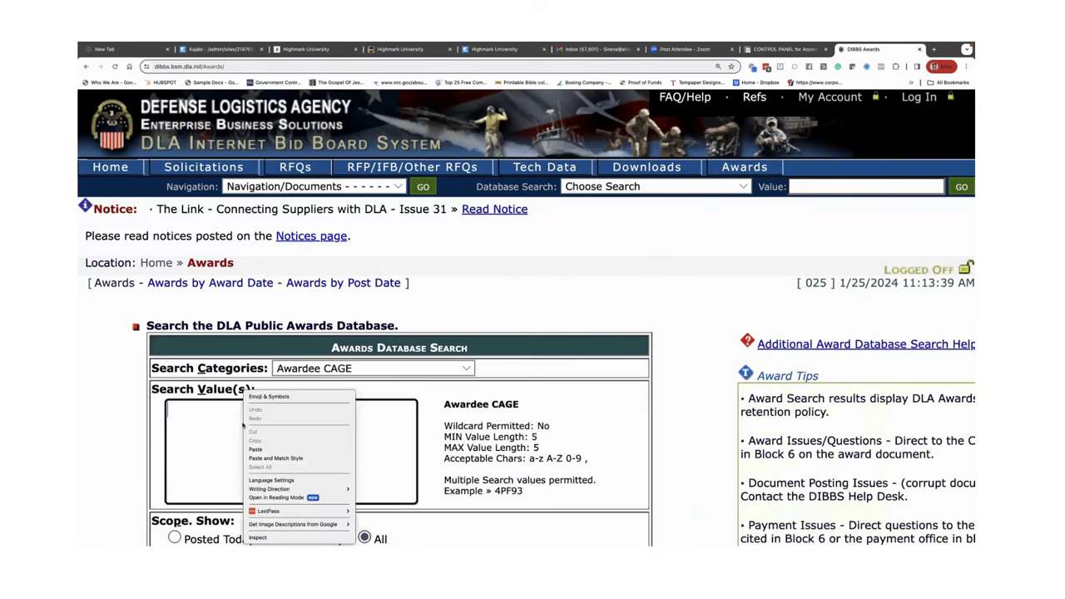
left_click(263, 450)
scroll(547, 462, "down", 3)
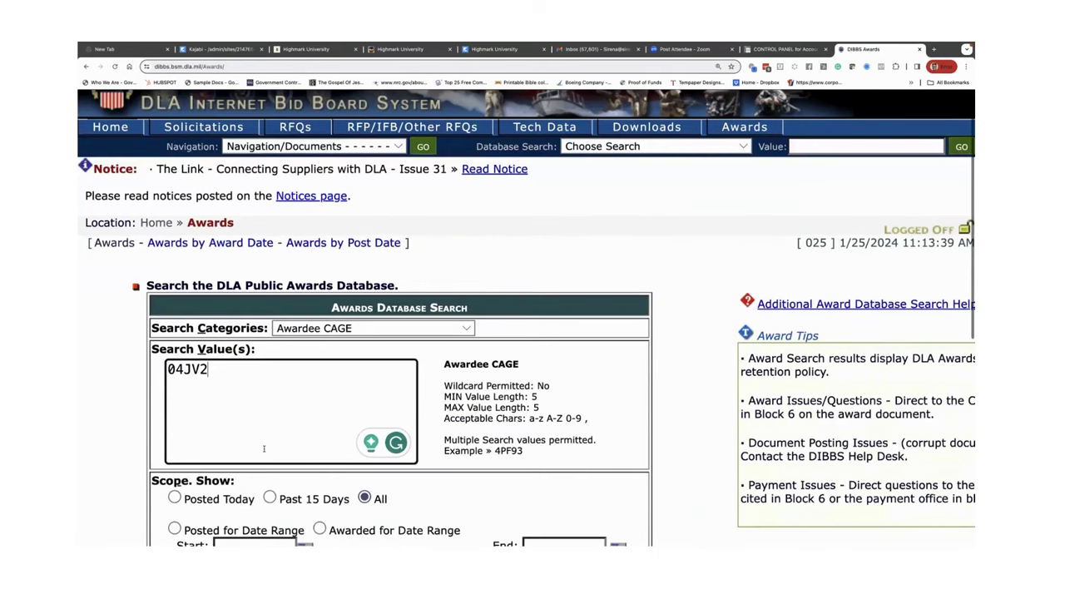
scroll(547, 462, "down", 3)
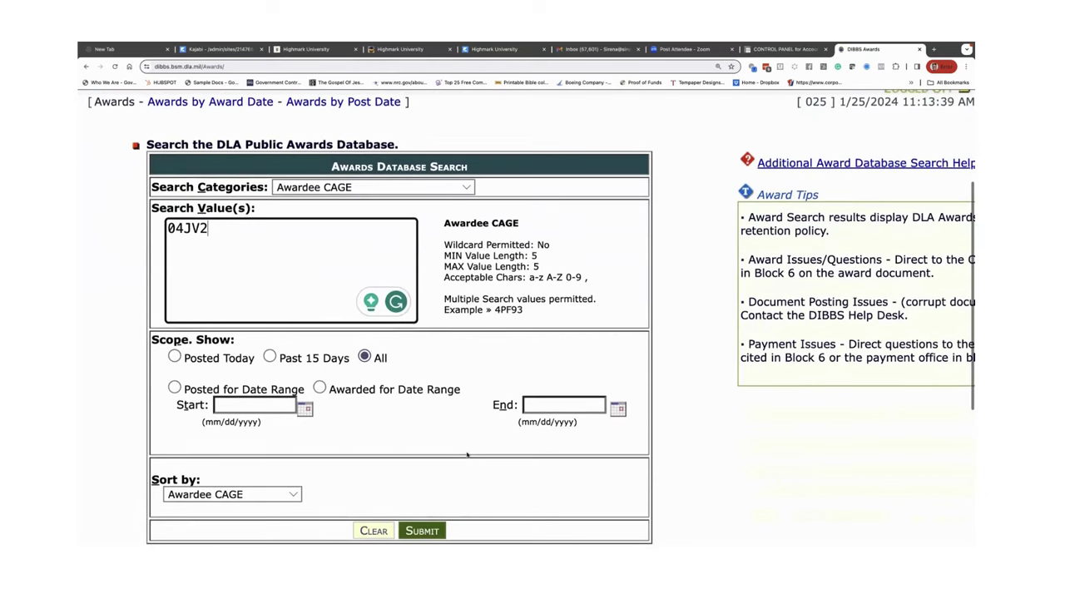
left_click(433, 500)
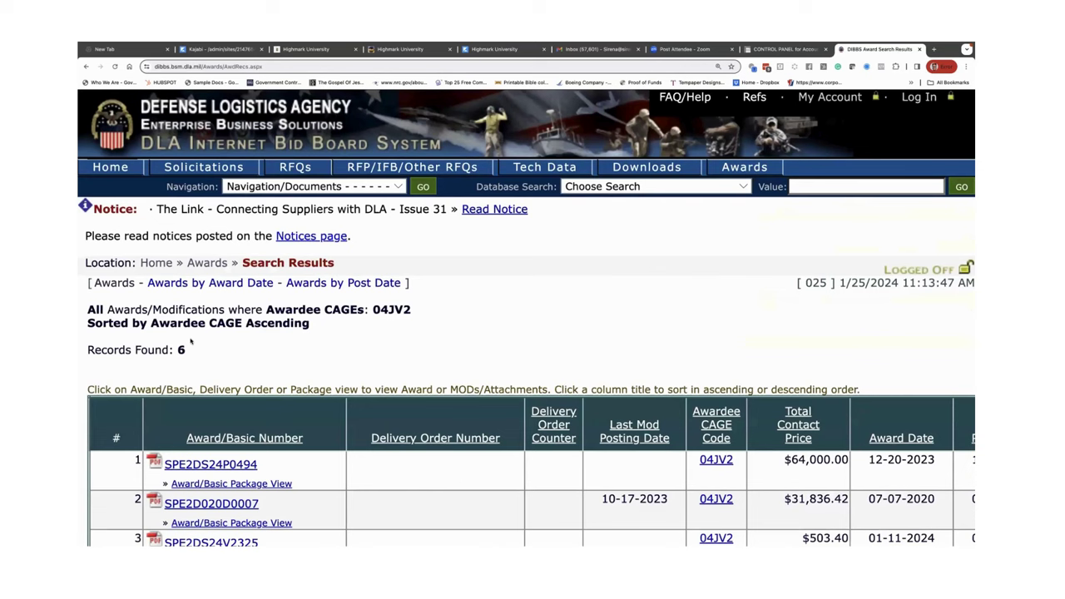
Review the six award results' numbers, contract prices and award dates.
scroll(715, 333, "down", 3)
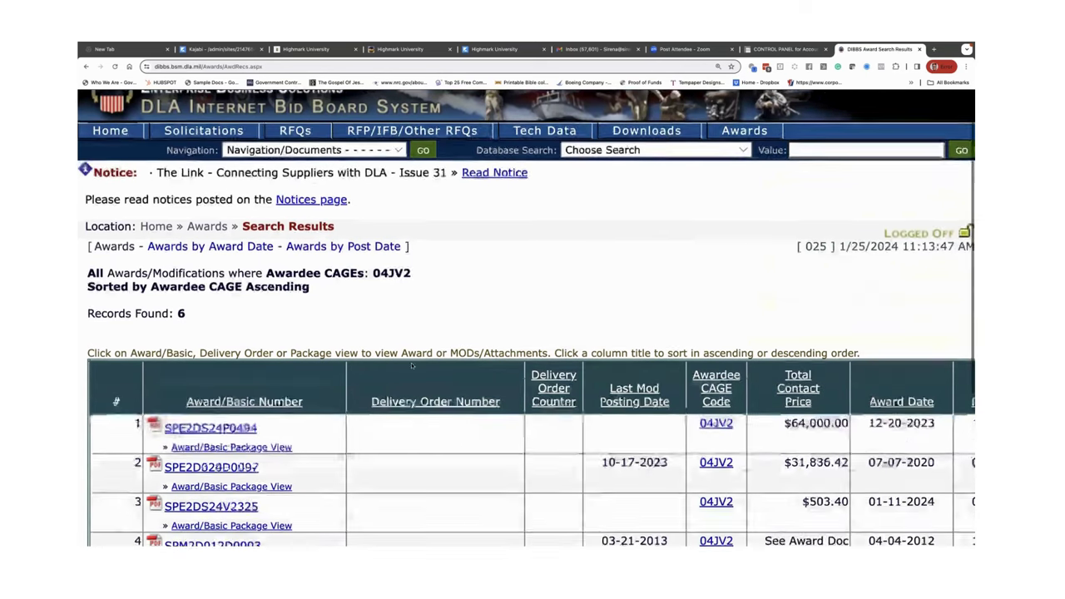
scroll(737, 359, "right", 5)
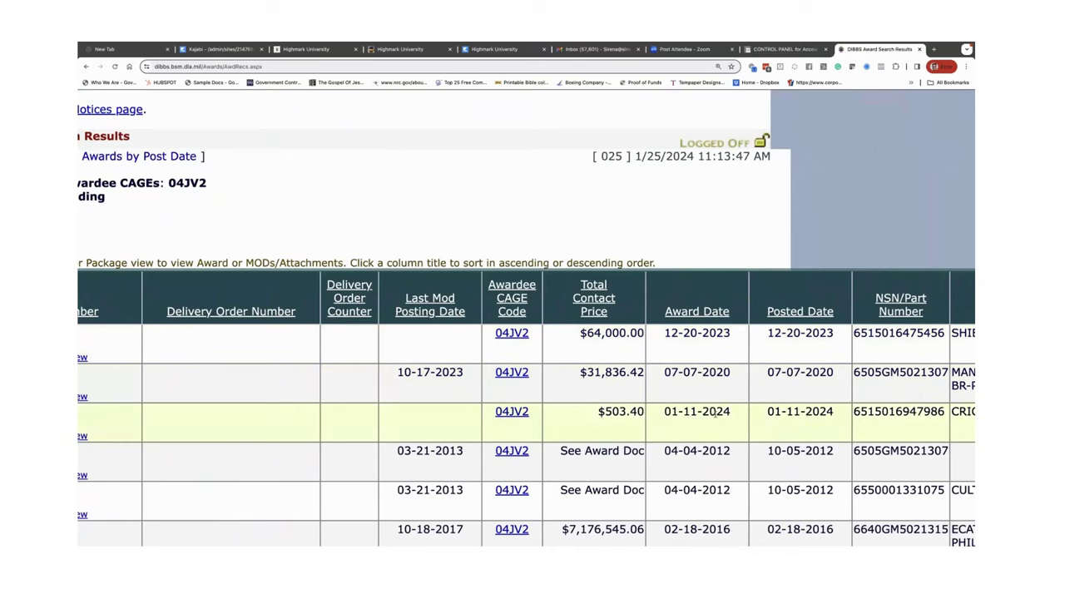
scroll(727, 411, "down", 2)
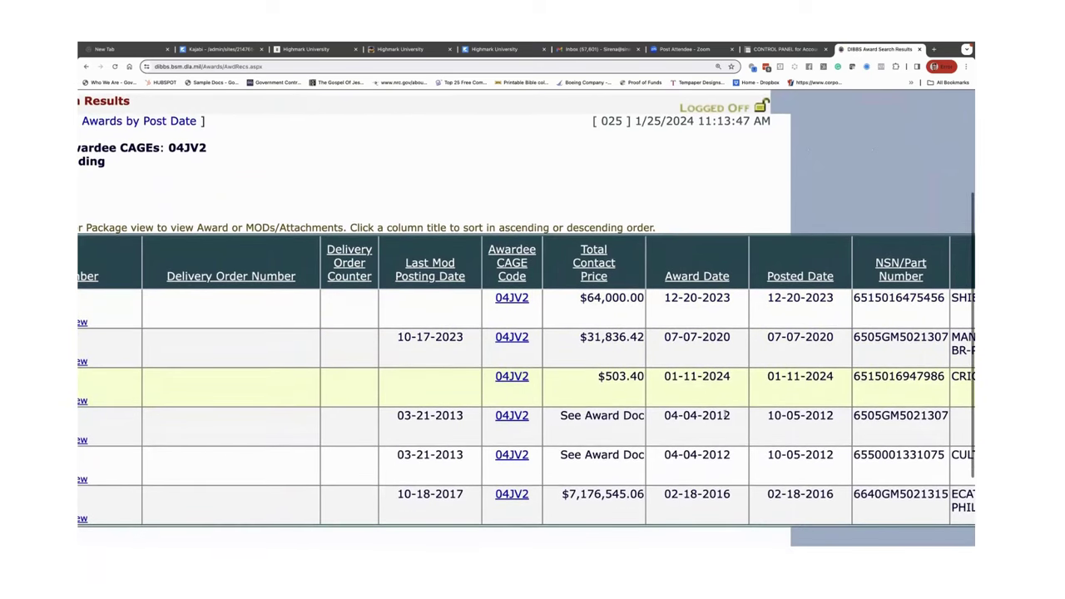
scroll(726, 411, "down", 1)
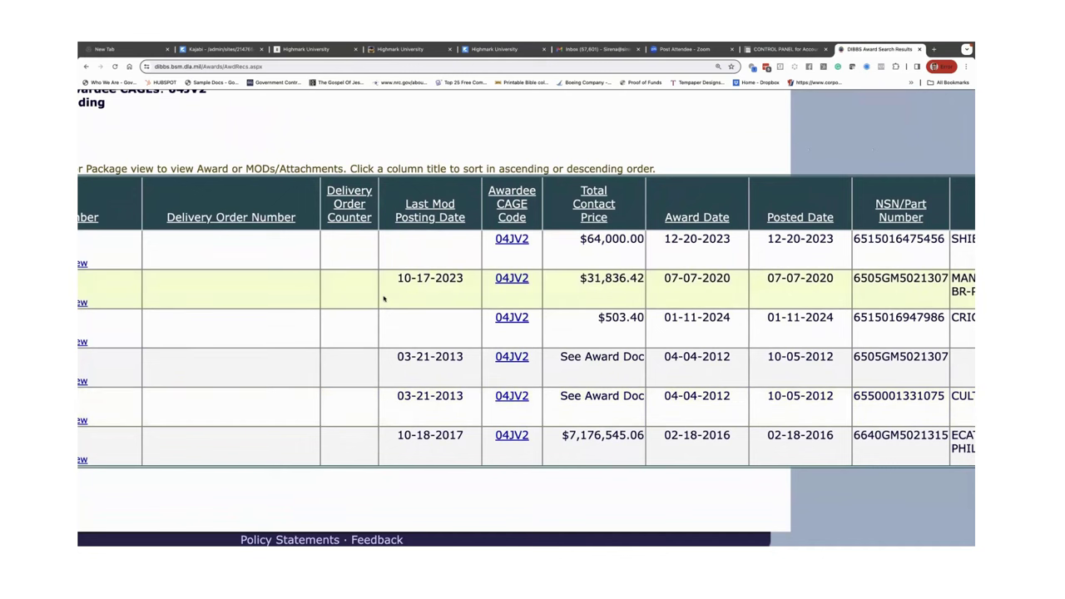
scroll(385, 297, "left", 5)
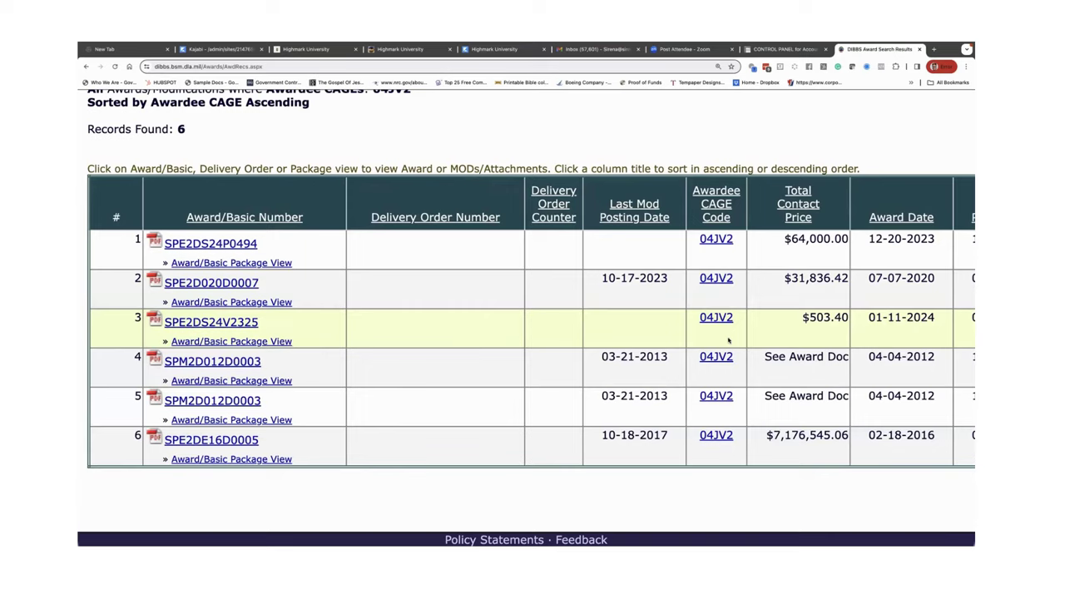
scroll(417, 291, "up", 5)
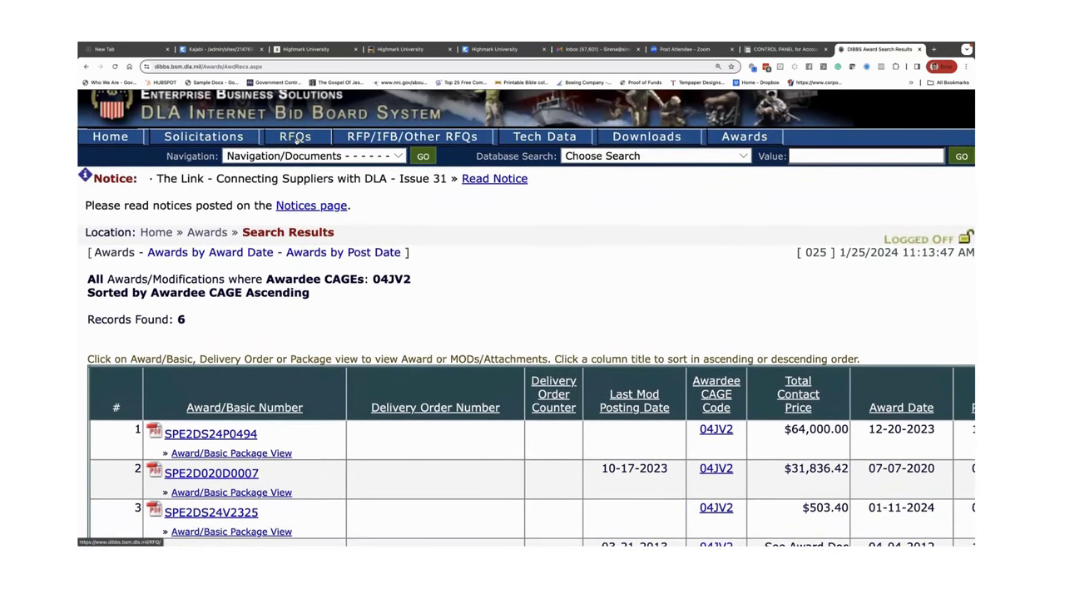
On the RFQ search page, enter 04JV2 as the search value.
left_click(291, 135)
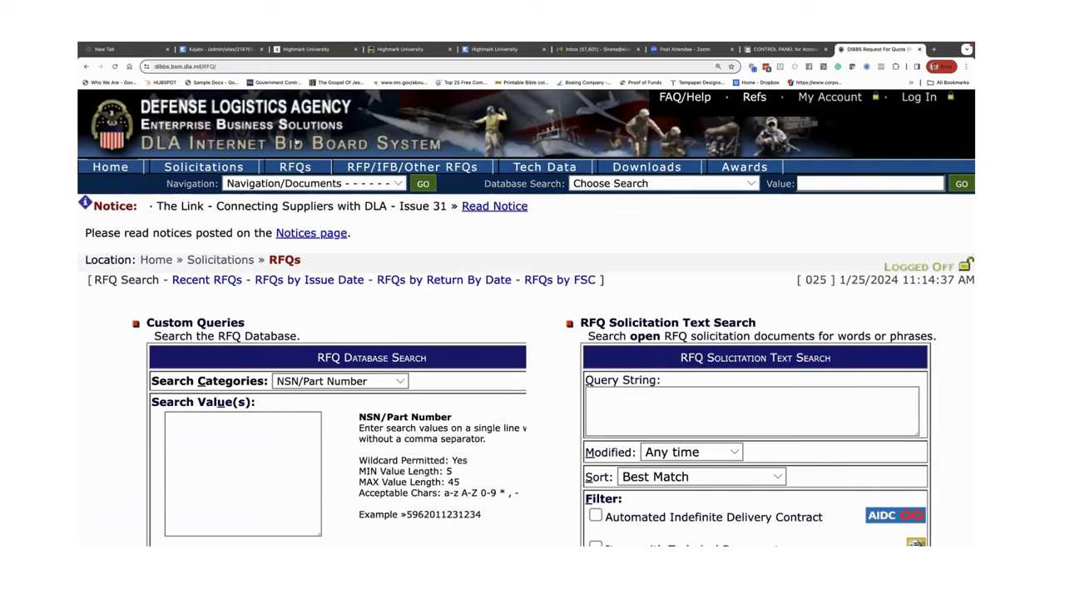
left_click(330, 385)
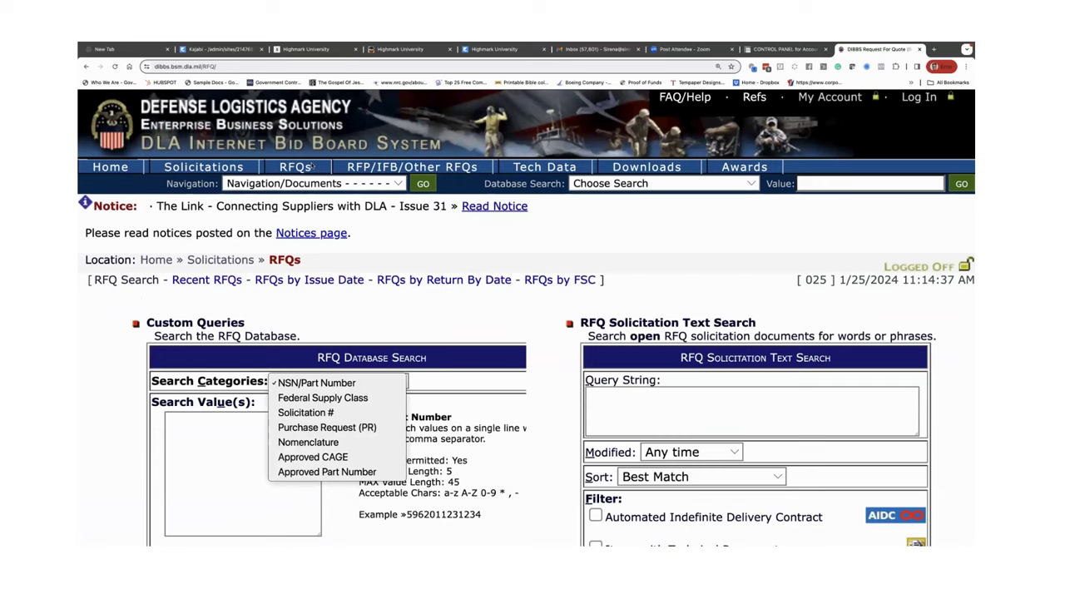
left_click(316, 383)
left_click(226, 433)
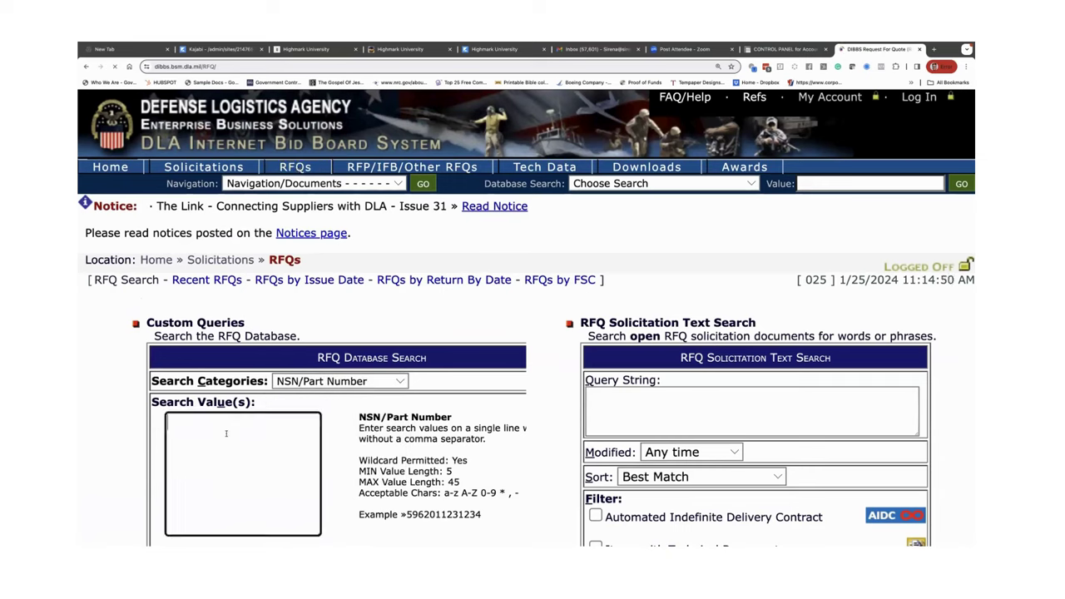
right_click(225, 433)
left_click(250, 449)
Set the search category to Approved CAGE and run the RFQ search.
left_click(333, 381)
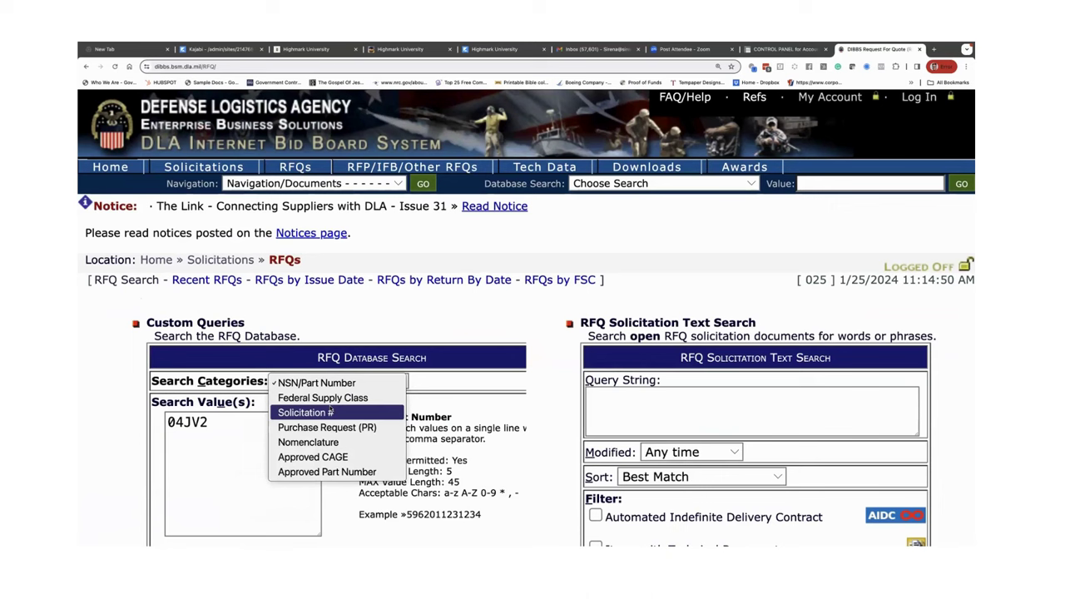
left_click(327, 457)
scroll(297, 441, "down", 1)
scroll(297, 441, "down", 2)
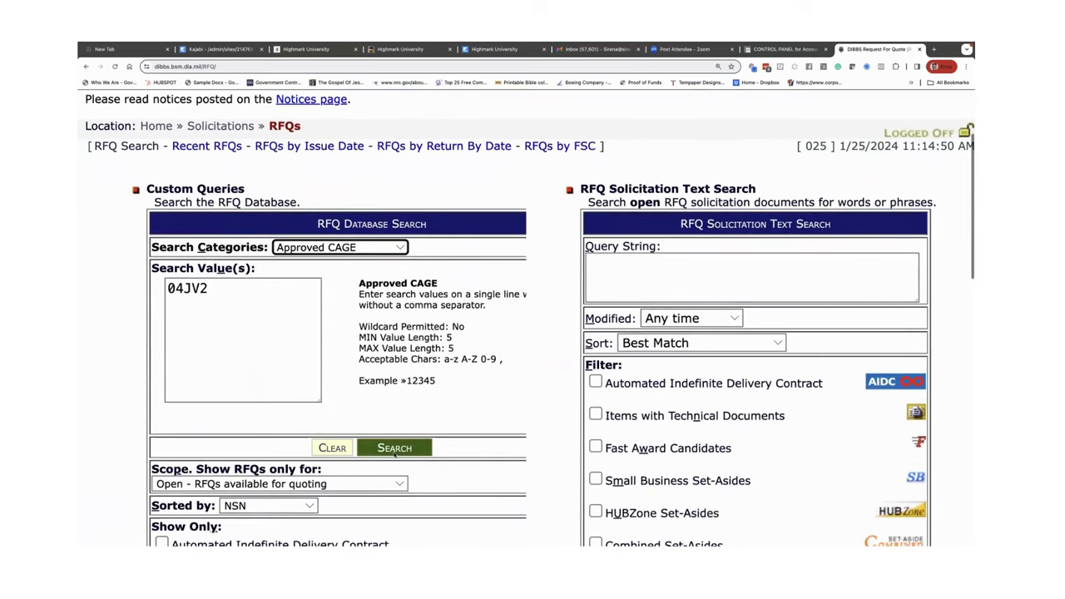
left_click(395, 448)
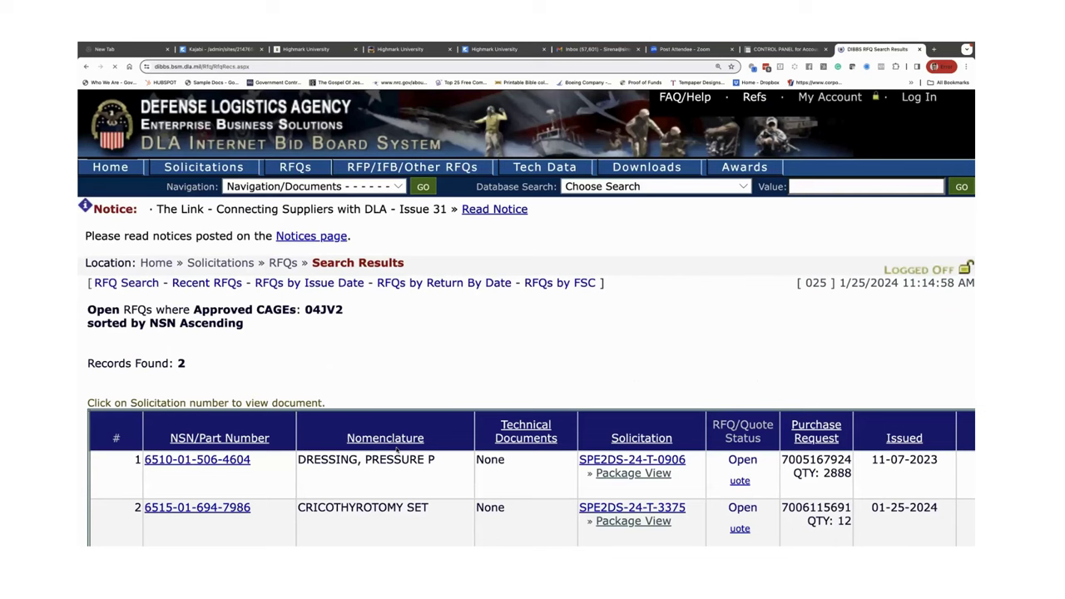
scroll(350, 377, "down", 3)
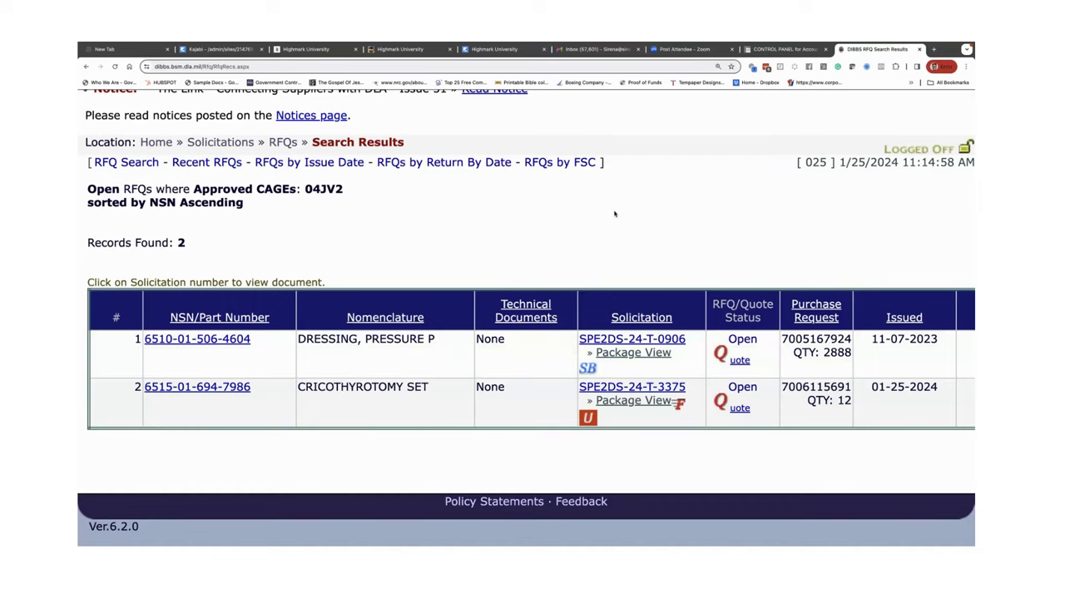
Load cage.dla.mil in a new browser tab.
key("ctrl+t")
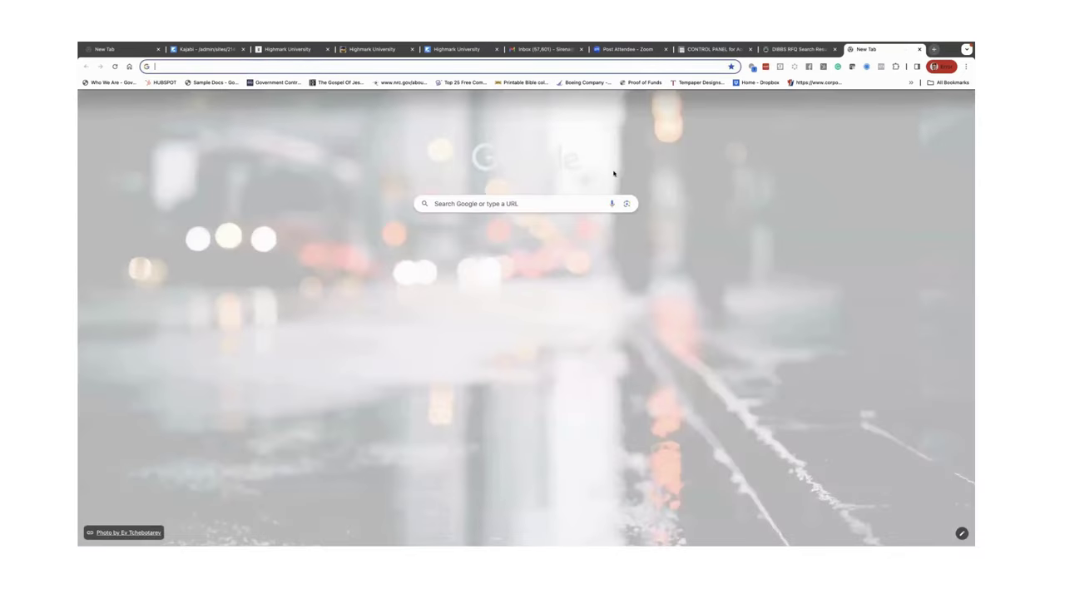
type("cage.dla.mil")
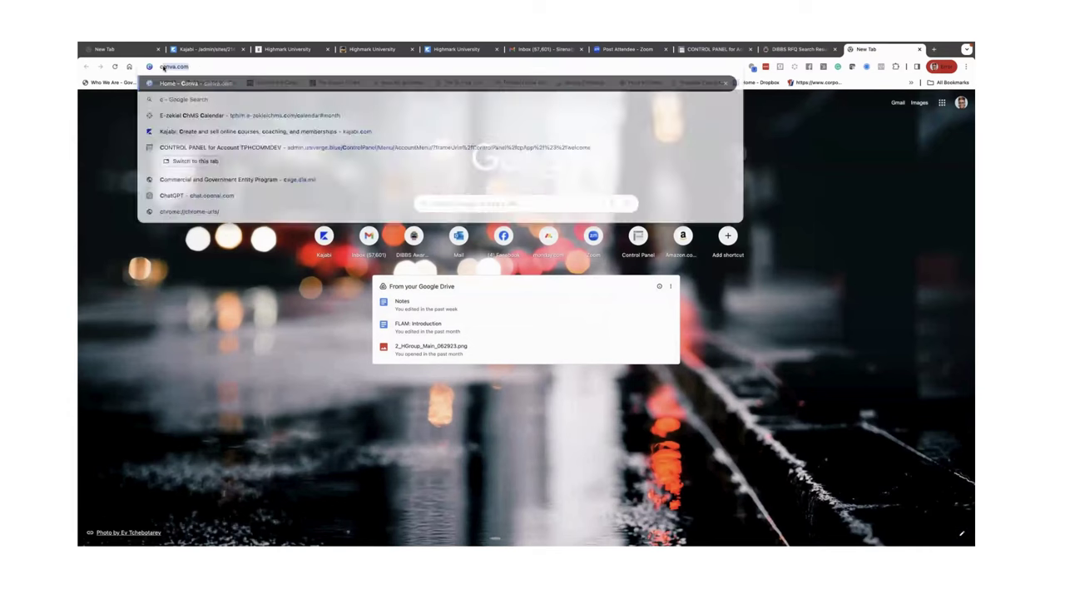
key("Return")
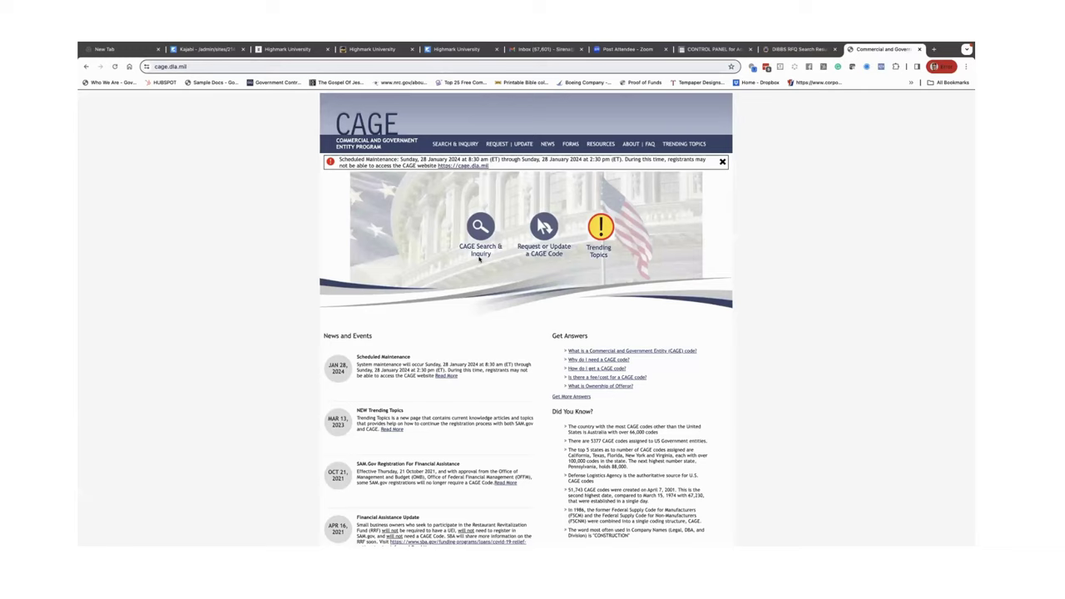
Look up CAGE 04JV2 in CAGE Search & Inquiry and open its details record.
left_click(480, 227)
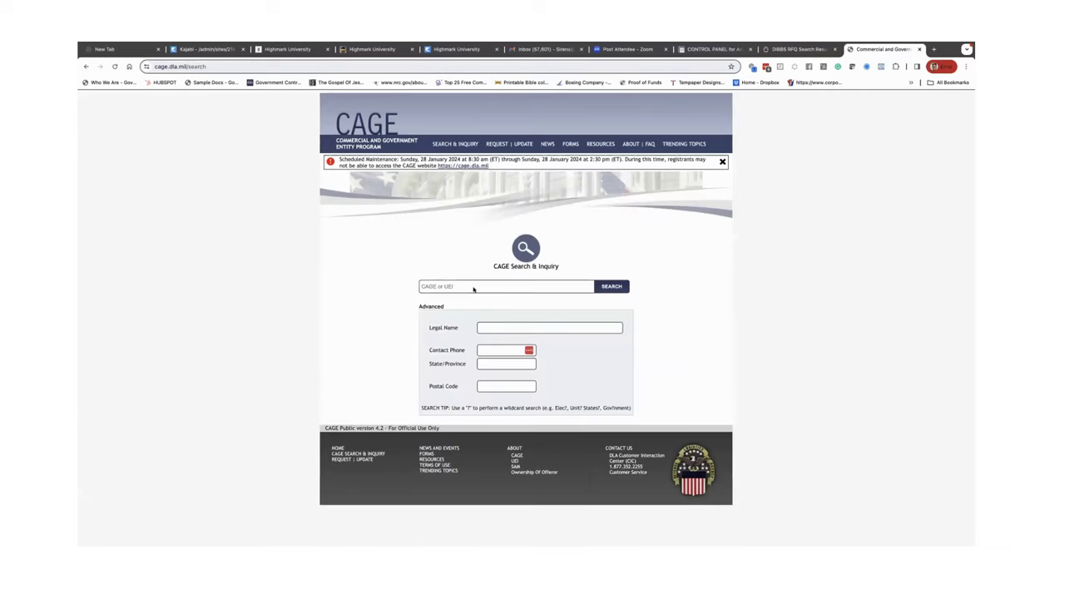
right_click(473, 285)
left_click(499, 347)
left_click(624, 290)
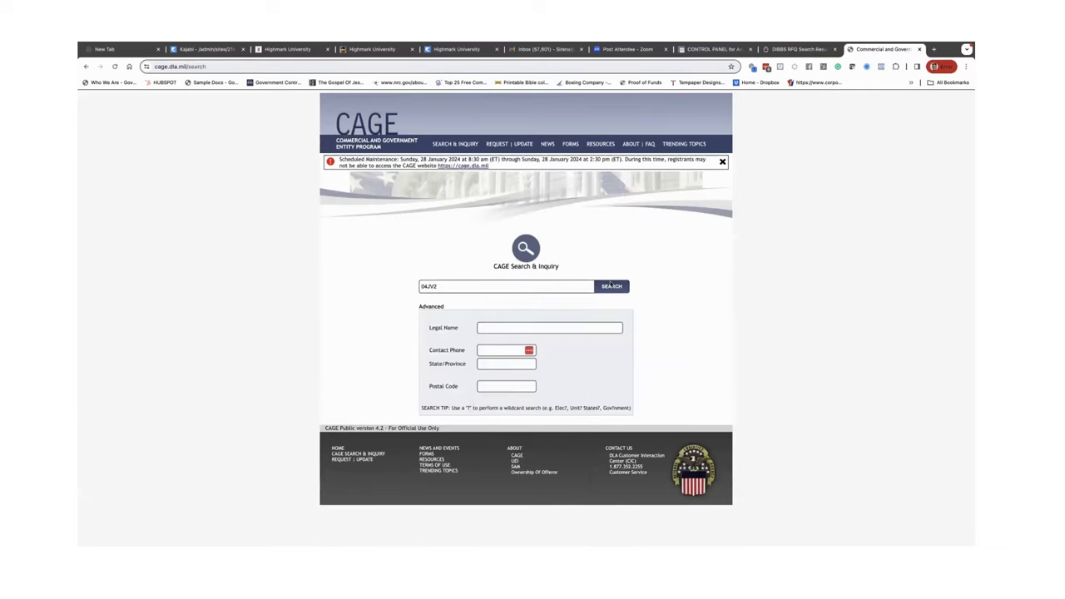
left_click(716, 309)
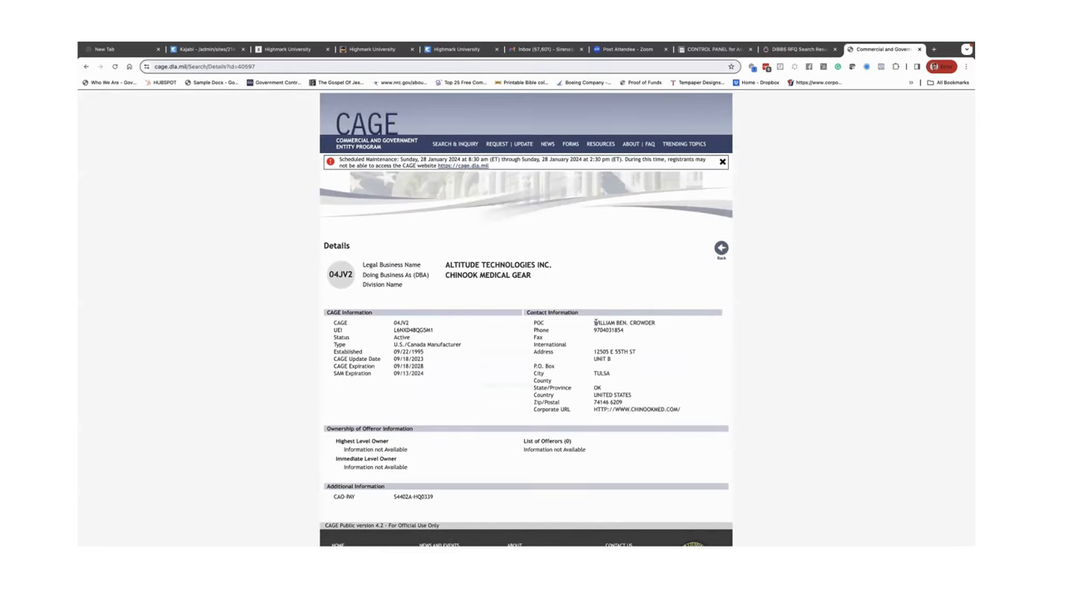
left_click_drag(596, 323, 766, 334)
left_click(767, 333)
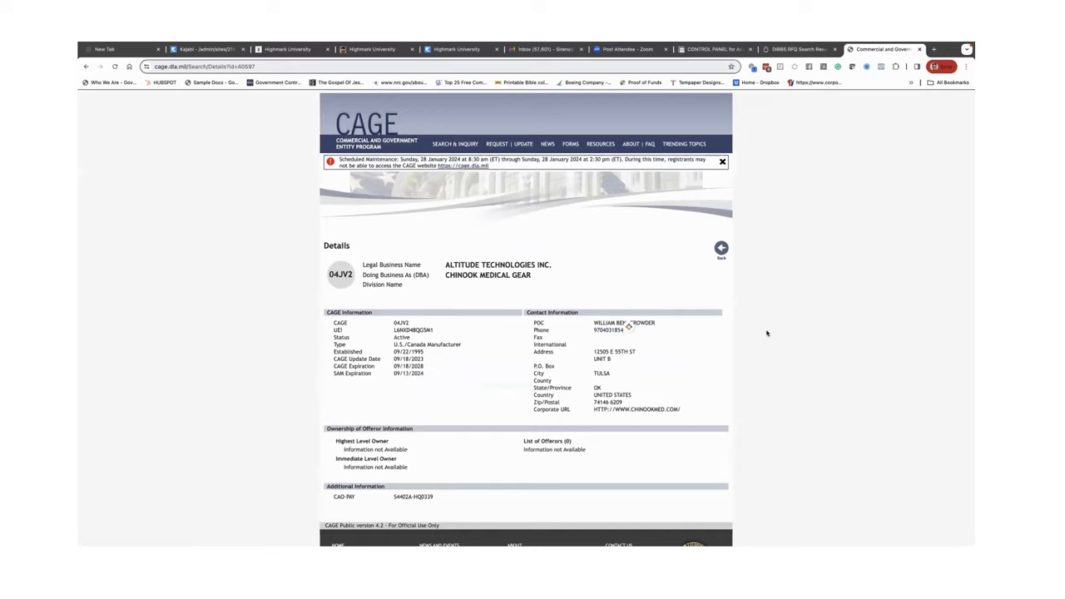